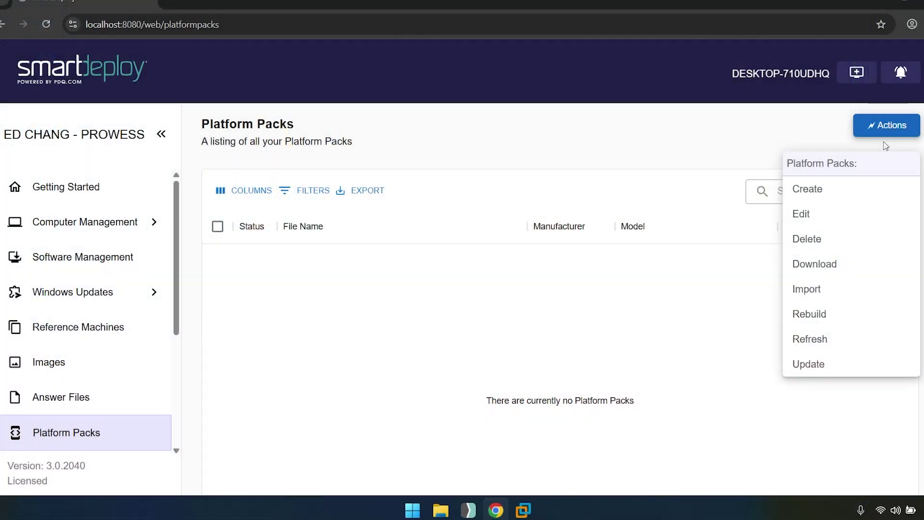
- Browse the catalogue of downloadable platform packs from the Platform Packs Actions menu
{"action": "left_click", "coordinate": [832, 272]}
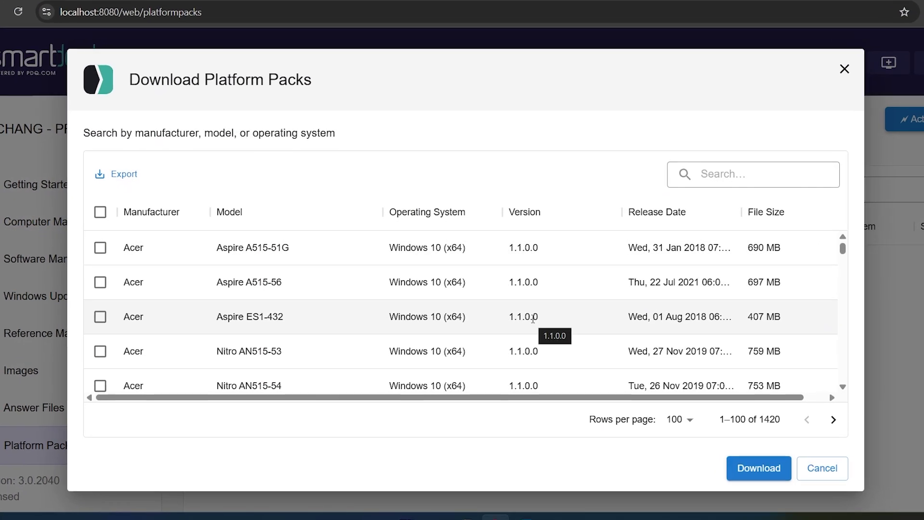
{"action": "scroll", "coordinate": [533, 319], "scroll_direction": "down", "scroll_amount": 1}
{"action": "scroll", "coordinate": [533, 319], "scroll_direction": "down", "scroll_amount": 2}
{"action": "scroll", "coordinate": [534, 324], "scroll_direction": "down", "scroll_amount": 1}
{"action": "scroll", "coordinate": [534, 324], "scroll_direction": "down", "scroll_amount": 1}
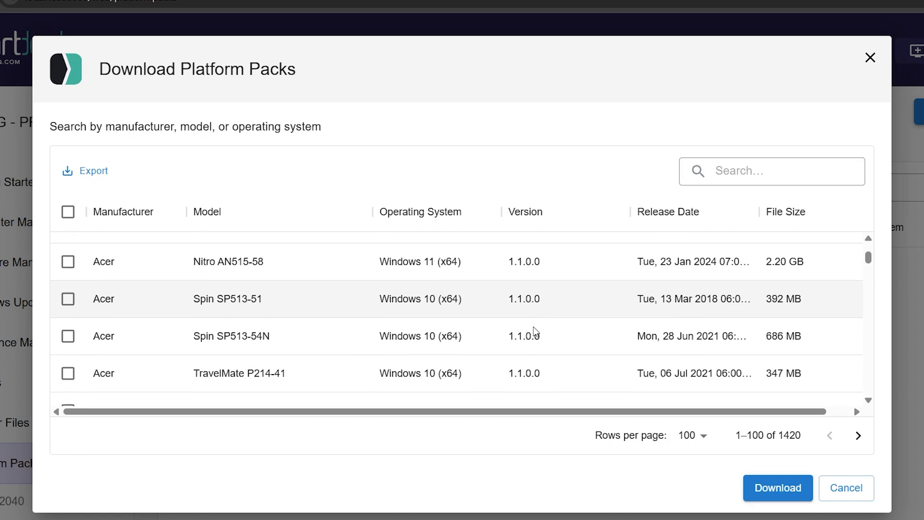
{"action": "scroll", "coordinate": [534, 332], "scroll_direction": "up", "scroll_amount": 2}
{"action": "scroll", "coordinate": [534, 329], "scroll_direction": "down", "scroll_amount": 1}
{"action": "scroll", "coordinate": [534, 329], "scroll_direction": "down", "scroll_amount": 1}
{"action": "scroll", "coordinate": [534, 328], "scroll_direction": "down", "scroll_amount": 2}
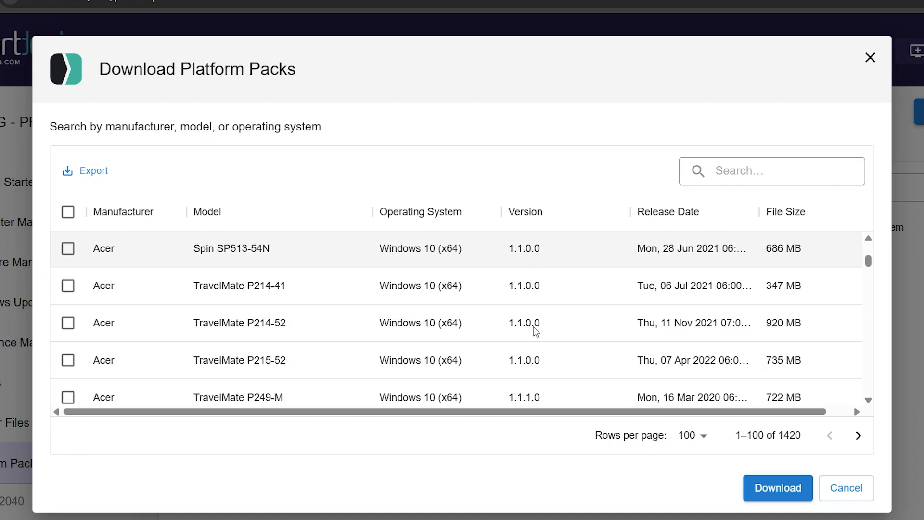
{"action": "scroll", "coordinate": [534, 327], "scroll_direction": "down", "scroll_amount": 1}
{"action": "scroll", "coordinate": [534, 326], "scroll_direction": "down", "scroll_amount": 2}
{"action": "scroll", "coordinate": [534, 326], "scroll_direction": "down", "scroll_amount": 1}
{"action": "scroll", "coordinate": [534, 326], "scroll_direction": "up", "scroll_amount": 1}
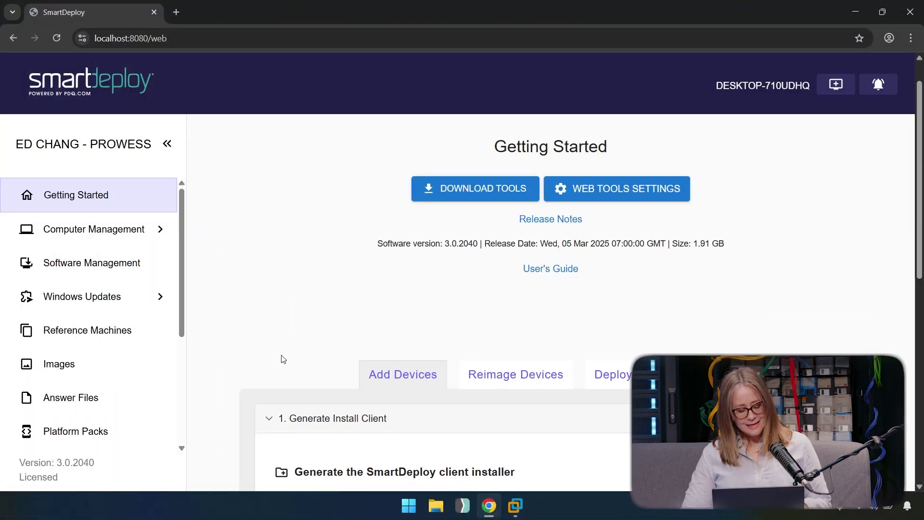
- Go to the empty Platform Packs page and show its actions menu
{"action": "left_click", "coordinate": [150, 437]}
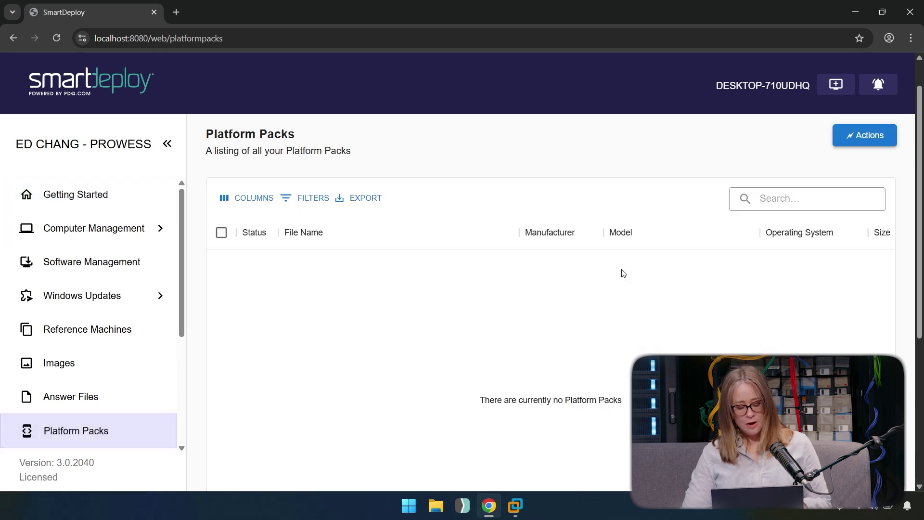
{"action": "left_click", "coordinate": [867, 139]}
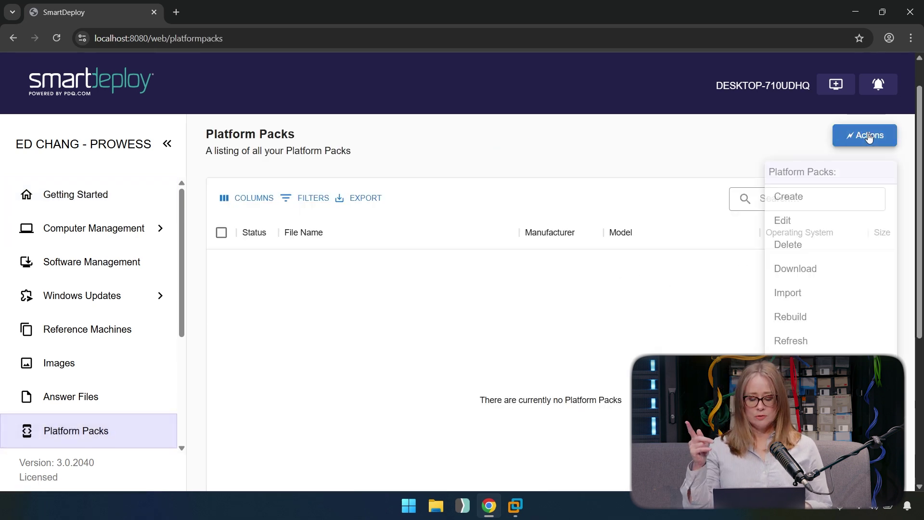
- Search the download catalogue for VMware and download the VMware Tools pack
{"action": "left_click", "coordinate": [812, 273]}
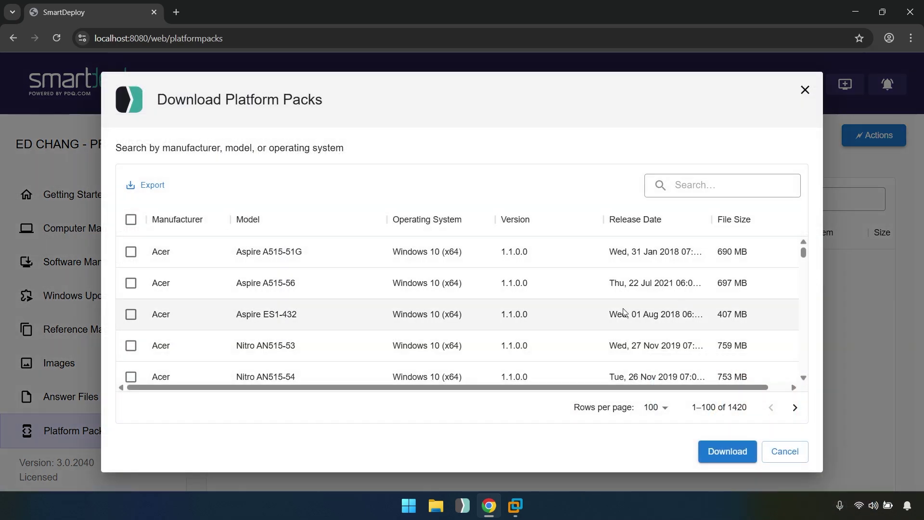
{"action": "scroll", "coordinate": [523, 320], "scroll_direction": "down", "scroll_amount": 2}
{"action": "scroll", "coordinate": [523, 320], "scroll_direction": "down", "scroll_amount": 2}
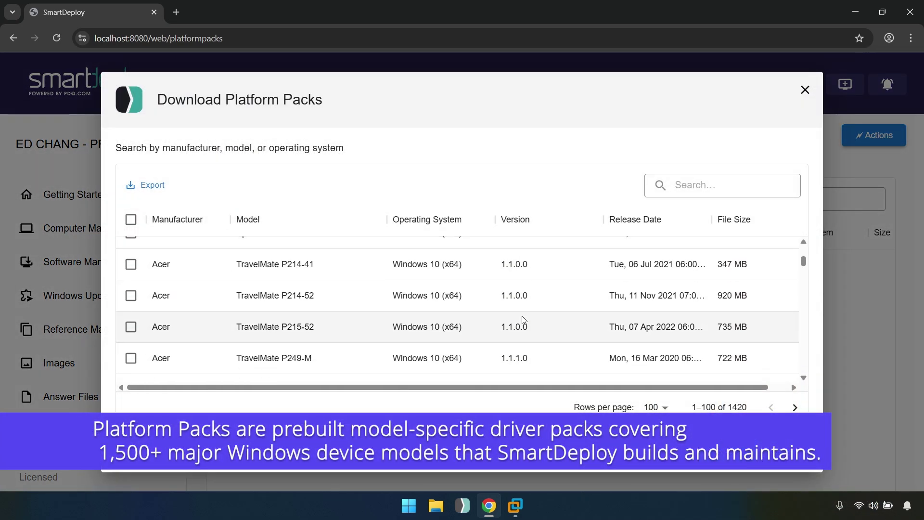
{"action": "scroll", "coordinate": [523, 317], "scroll_direction": "down", "scroll_amount": 1}
{"action": "scroll", "coordinate": [531, 310], "scroll_direction": "up", "scroll_amount": 1}
{"action": "type", "text": "VMwar"}
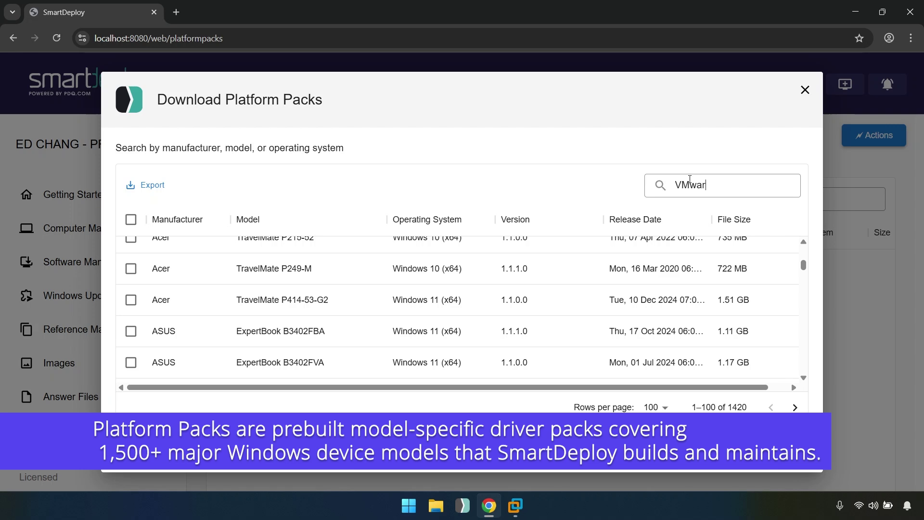
{"action": "type", "text": "e"}
{"action": "left_click", "coordinate": [131, 251]}
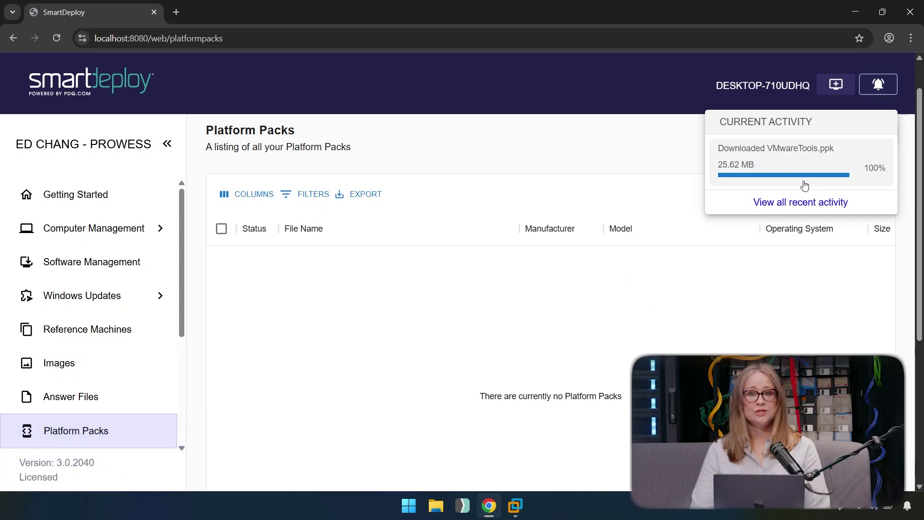
- Dismiss the activity popup and refresh Platform Packs to list VMwareTools.ppk
{"action": "left_click", "coordinate": [879, 86]}
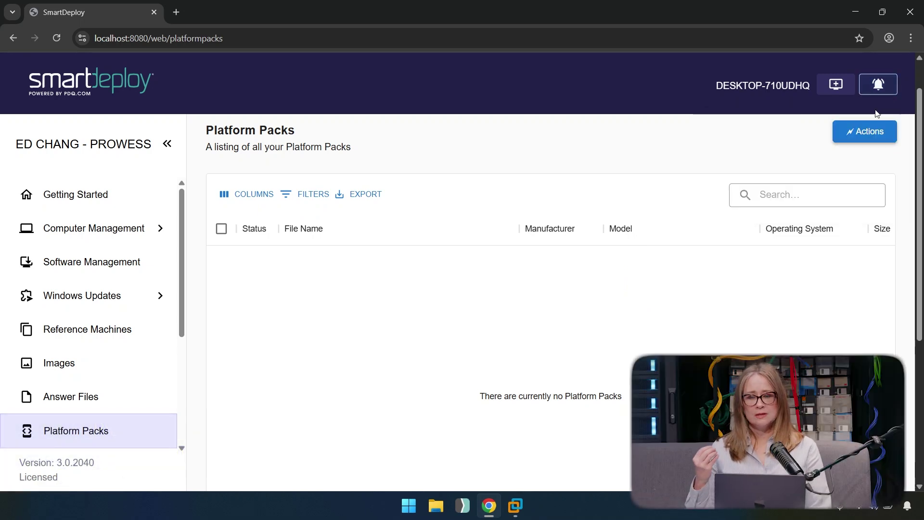
{"action": "left_click", "coordinate": [863, 142]}
{"action": "left_click", "coordinate": [816, 347]}
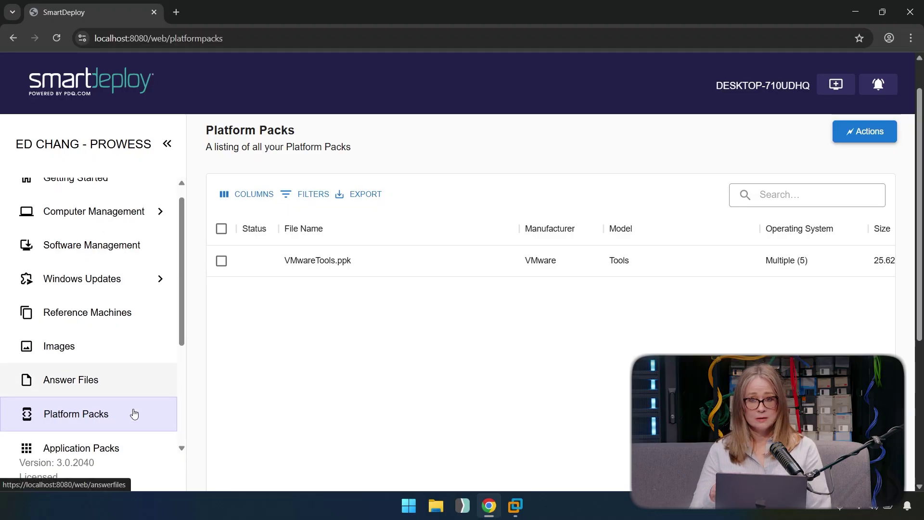
- In Application Packs, download 7-Zip x64 from the download catalogue
{"action": "left_click", "coordinate": [114, 397]}
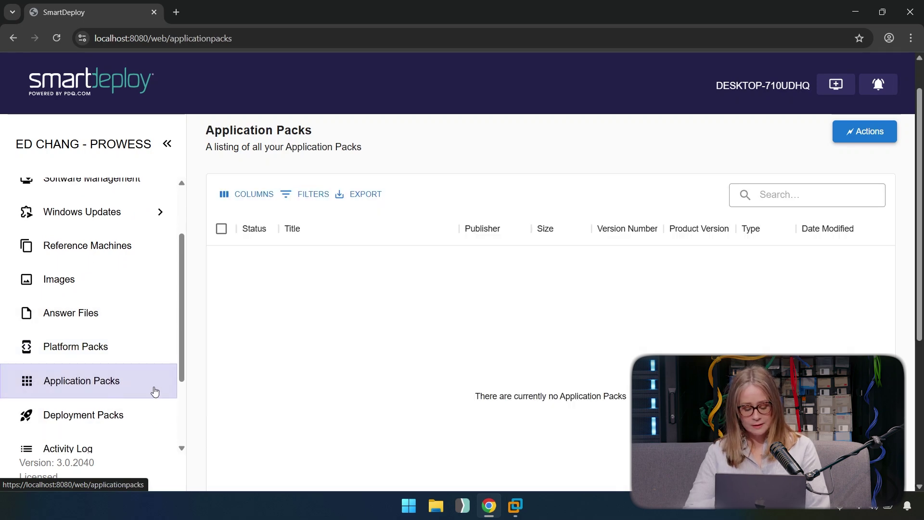
{"action": "left_click", "coordinate": [854, 137]}
{"action": "left_click", "coordinate": [835, 384]}
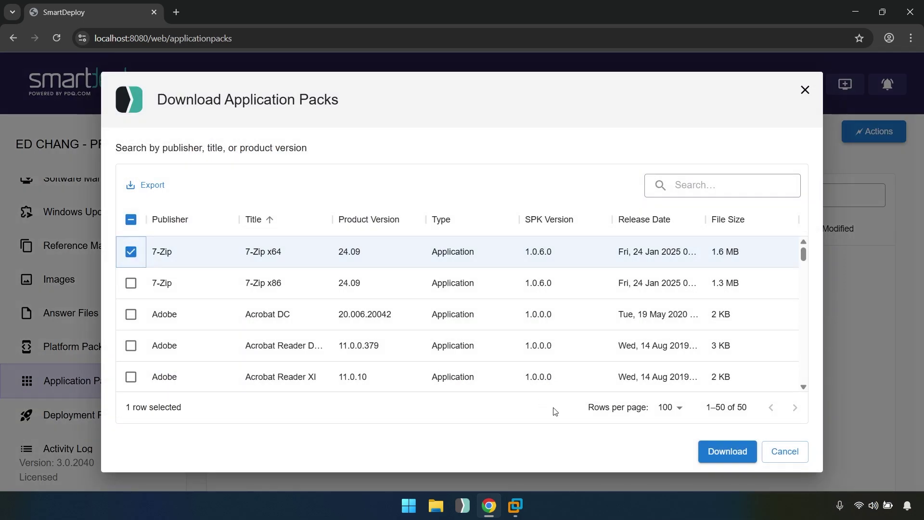
{"action": "left_click", "coordinate": [730, 452]}
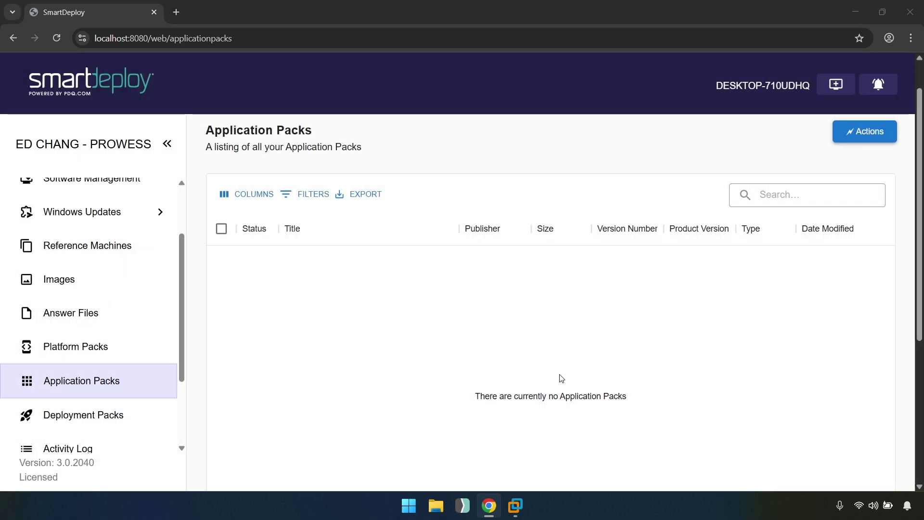